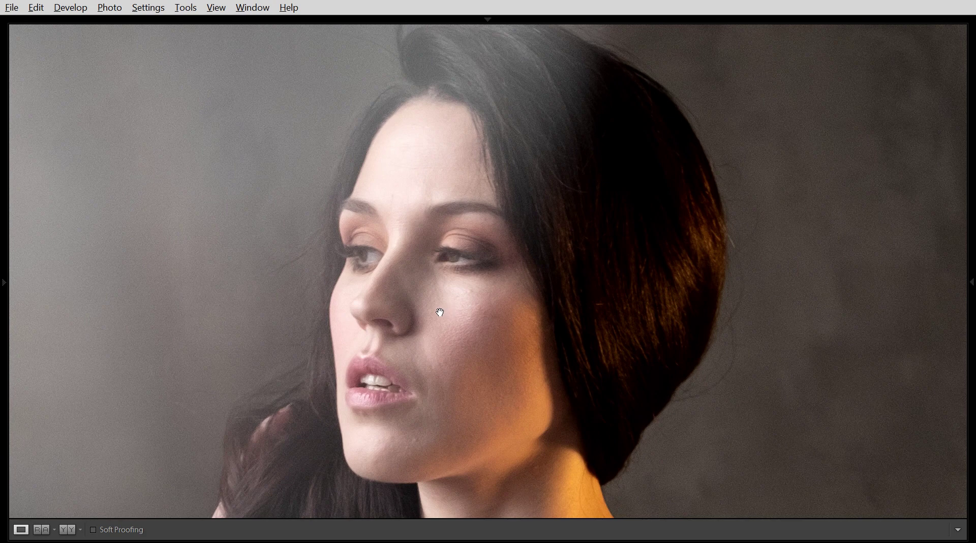
# Step: Zoom out to the whole photo, then back in to frame the model's face in close-up
pyautogui.click(465, 314)
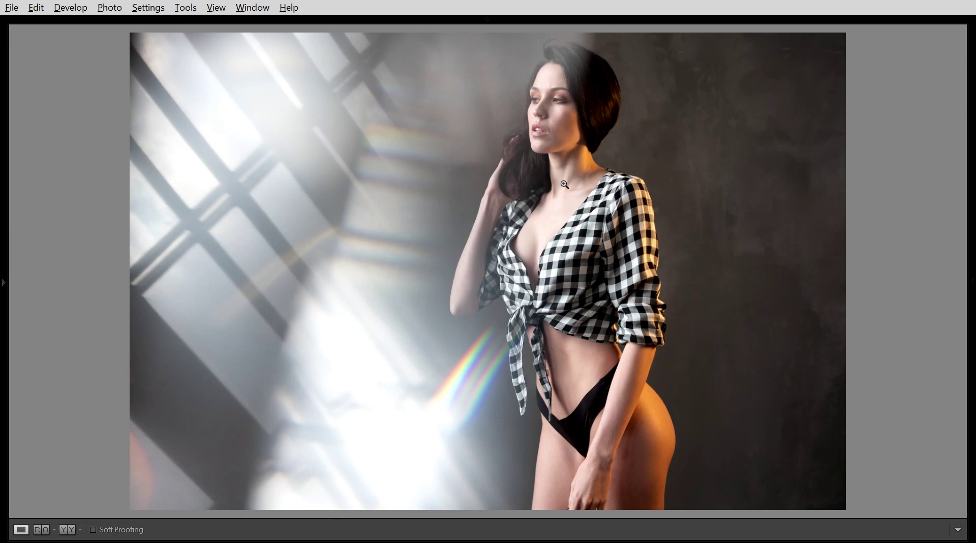
pyautogui.click(556, 121)
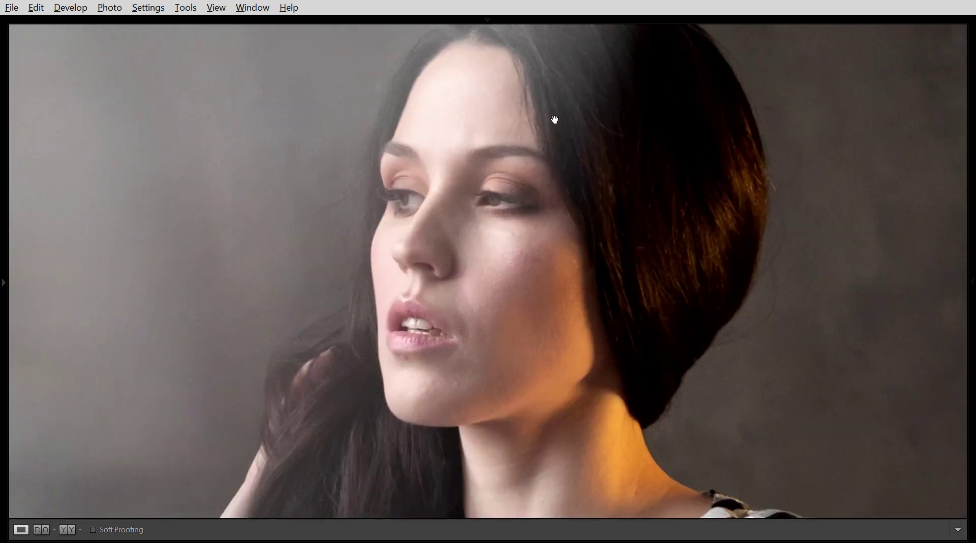
pyautogui.moveTo(467, 248); pyautogui.dragTo(419, 295)
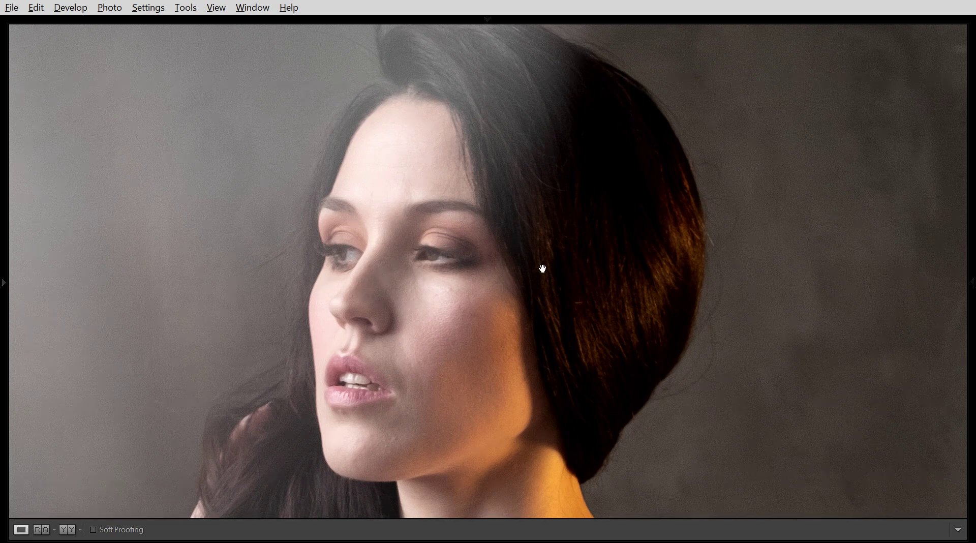
pyautogui.moveTo(392, 266); pyautogui.dragTo(381, 299)
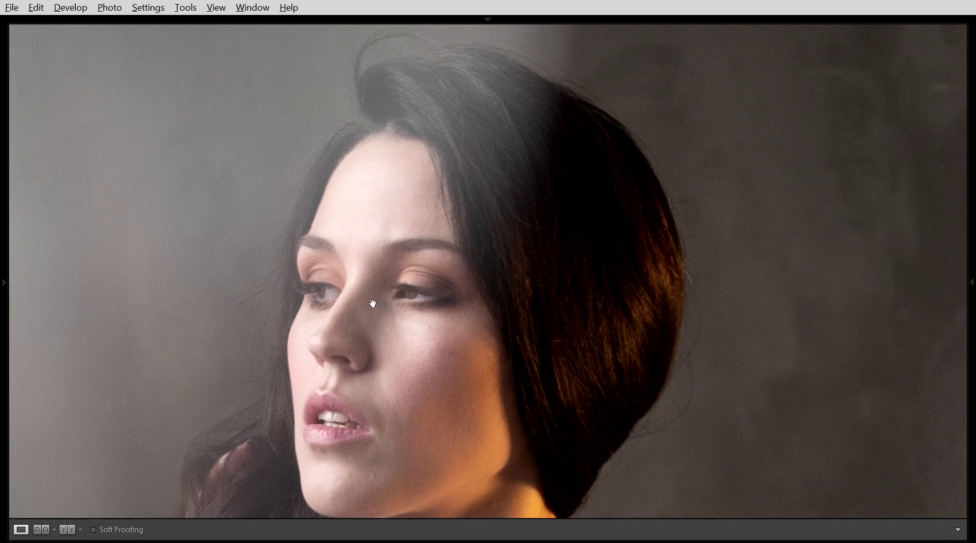
pyautogui.moveTo(471, 284); pyautogui.dragTo(475, 266)
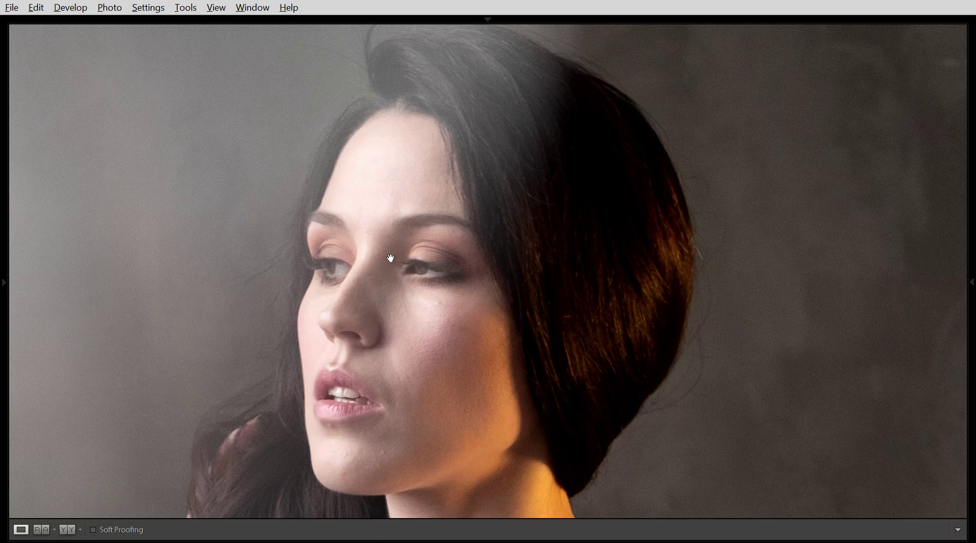
# Step: Start Enhance Details on the portrait, move its preview aside, and centre the magnified eye in it
pyautogui.rightClick(501, 221)
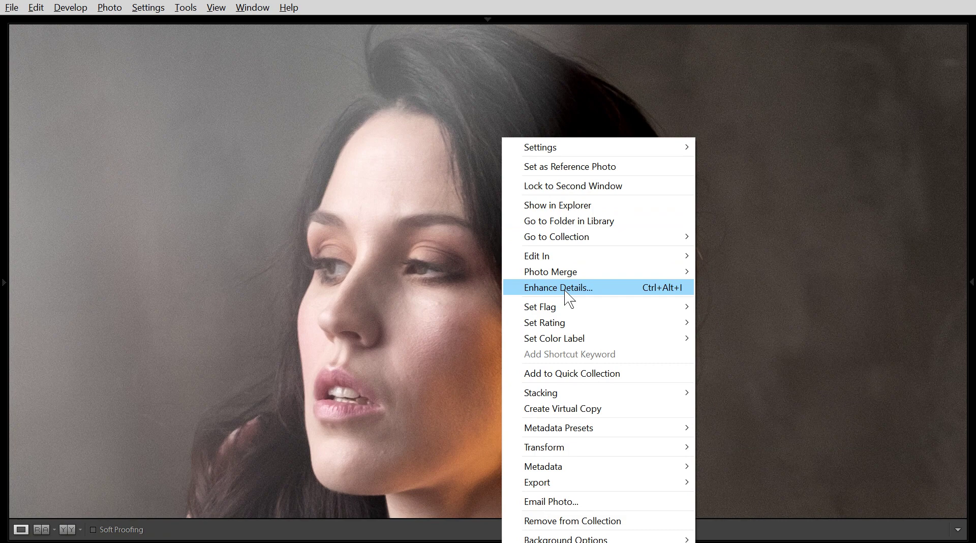
pyautogui.click(104, 12)
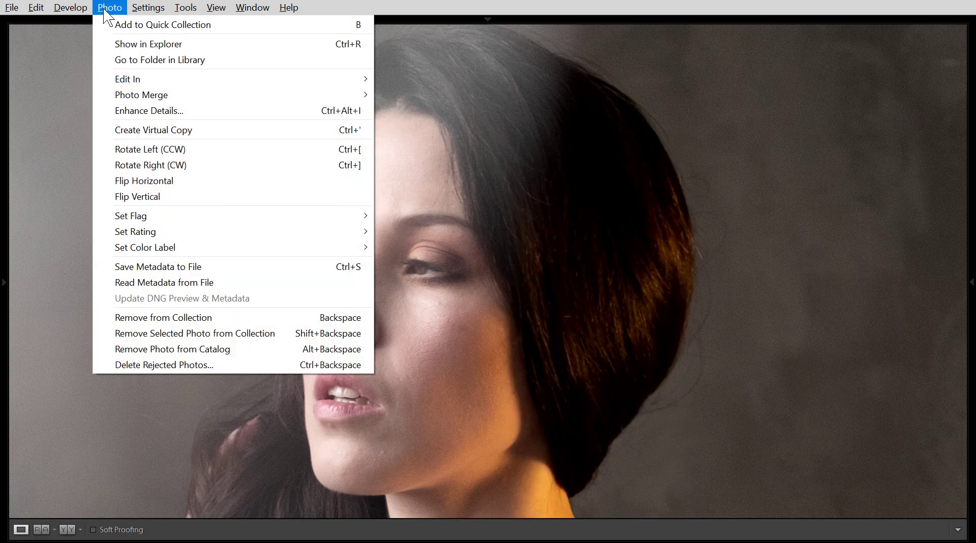
pyautogui.click(142, 109)
pyautogui.moveTo(432, 148); pyautogui.dragTo(748, 156)
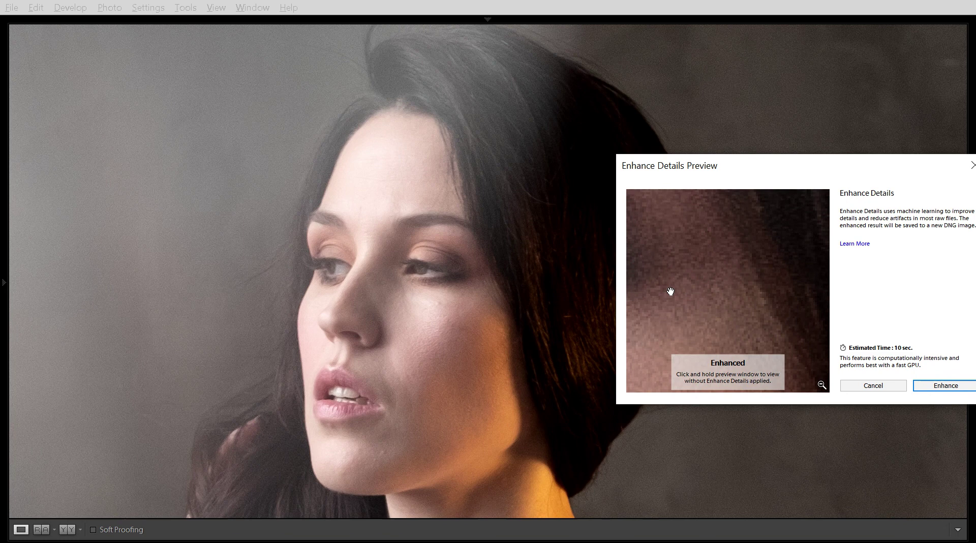
pyautogui.moveTo(671, 290); pyautogui.dragTo(719, 290)
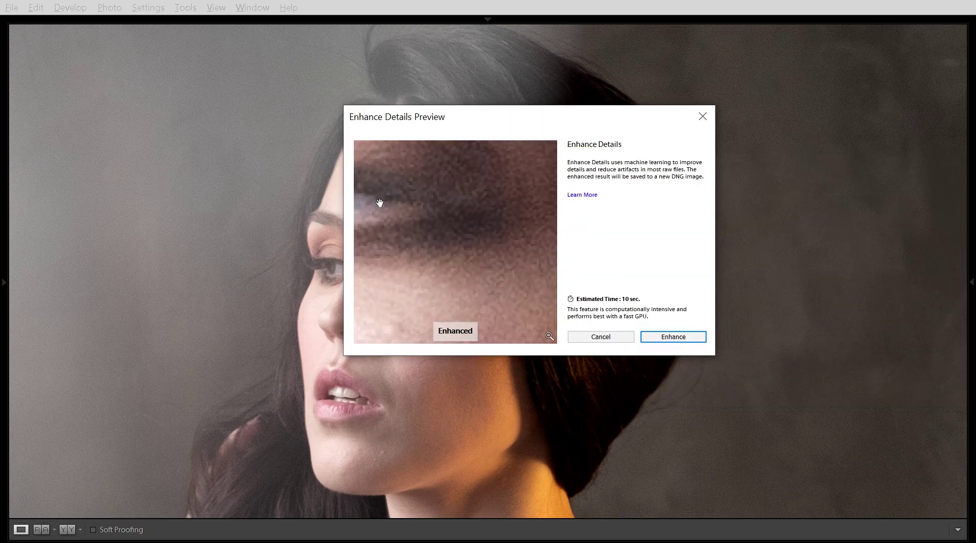
pyautogui.moveTo(379, 203); pyautogui.dragTo(565, 290)
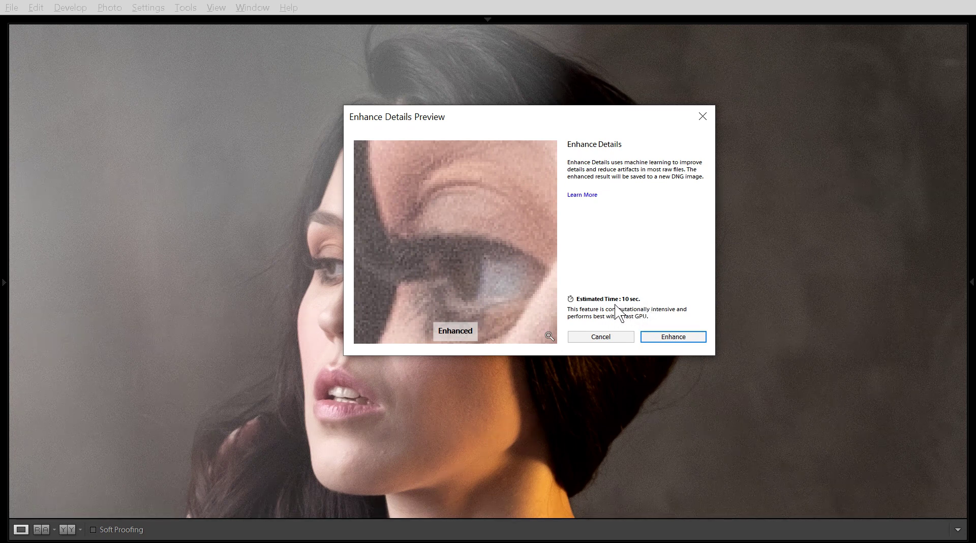
pyautogui.moveTo(436, 245); pyautogui.dragTo(456, 230)
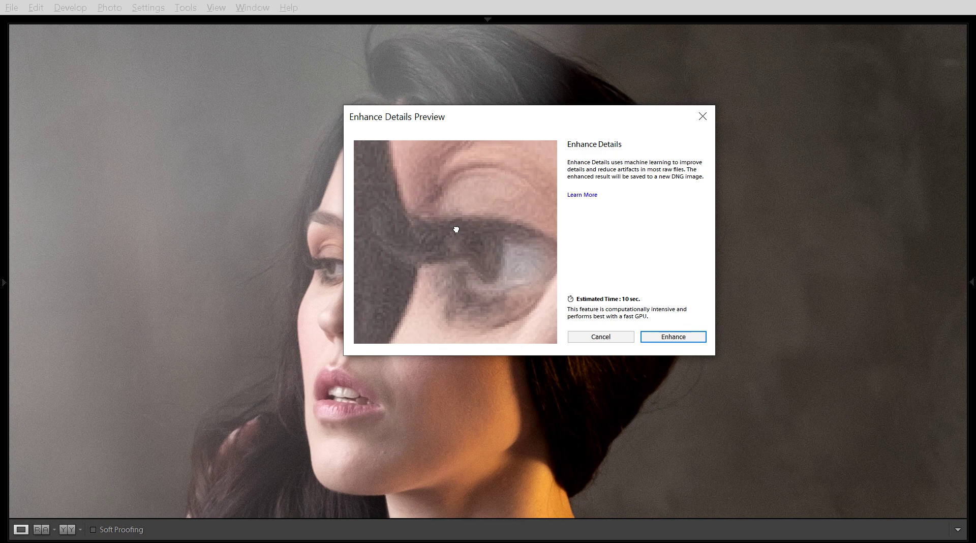
# Step: Compare enhanced and unenhanced detail around the first eye and nearby skin areas
pyautogui.click(456, 229)
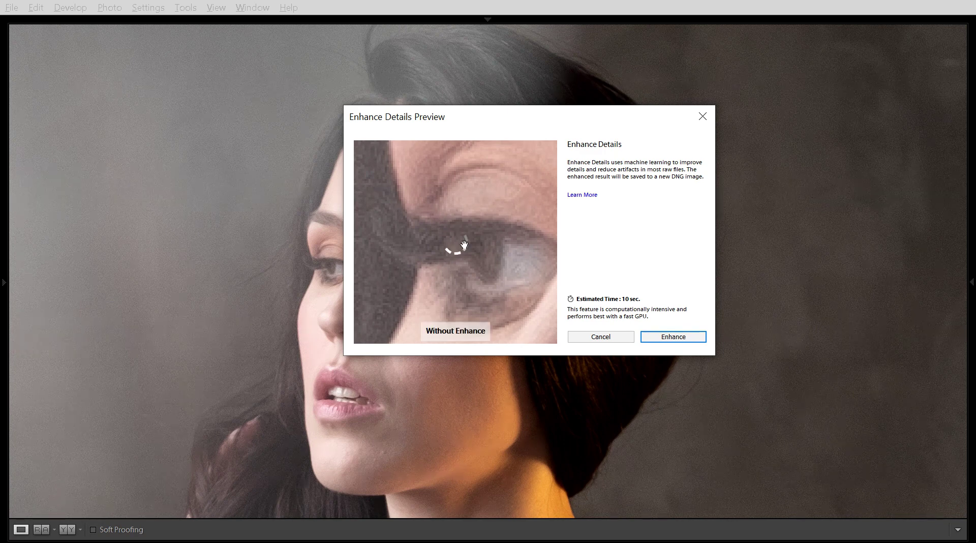
pyautogui.moveTo(516, 253); pyautogui.dragTo(474, 259)
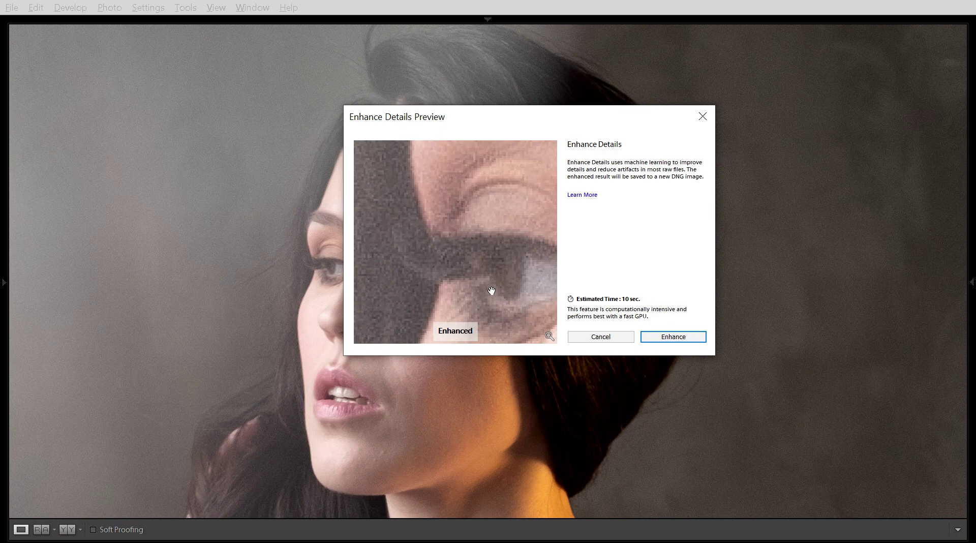
pyautogui.moveTo(525, 272); pyautogui.dragTo(366, 200)
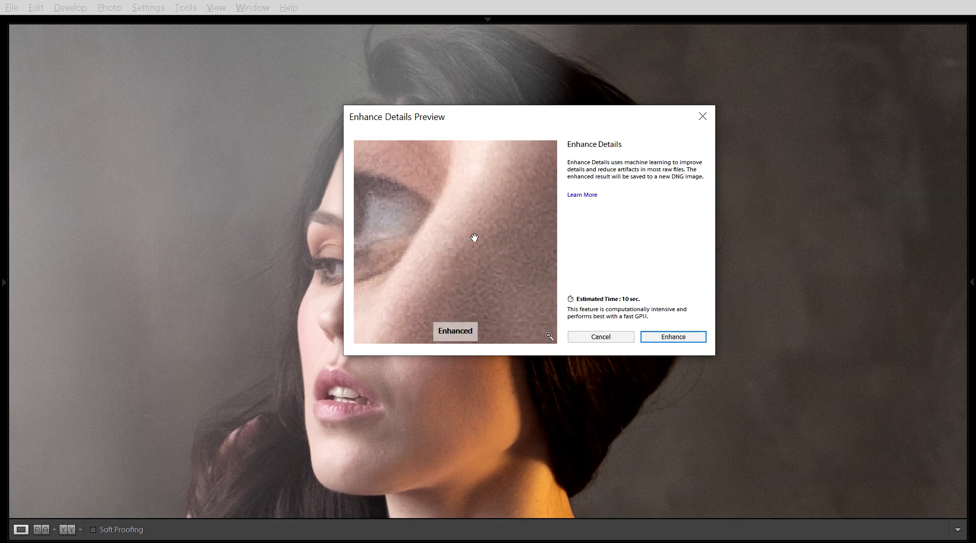
pyautogui.click(457, 276)
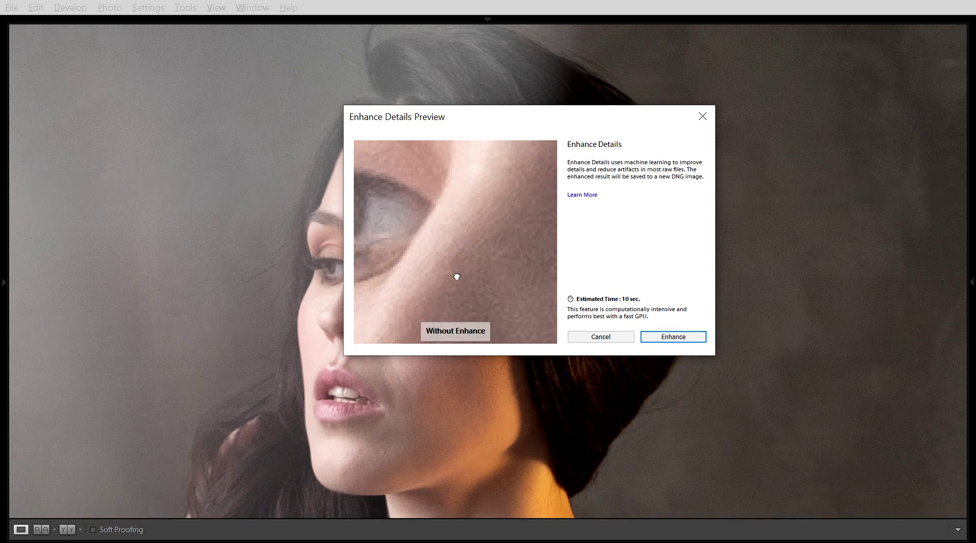
pyautogui.moveTo(461, 268); pyautogui.dragTo(489, 233)
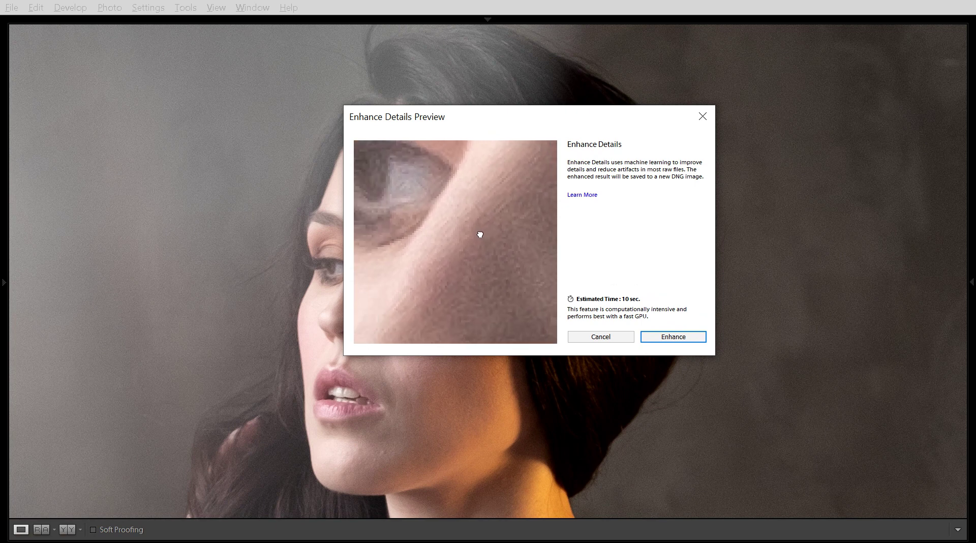
pyautogui.moveTo(480, 234); pyautogui.dragTo(466, 252)
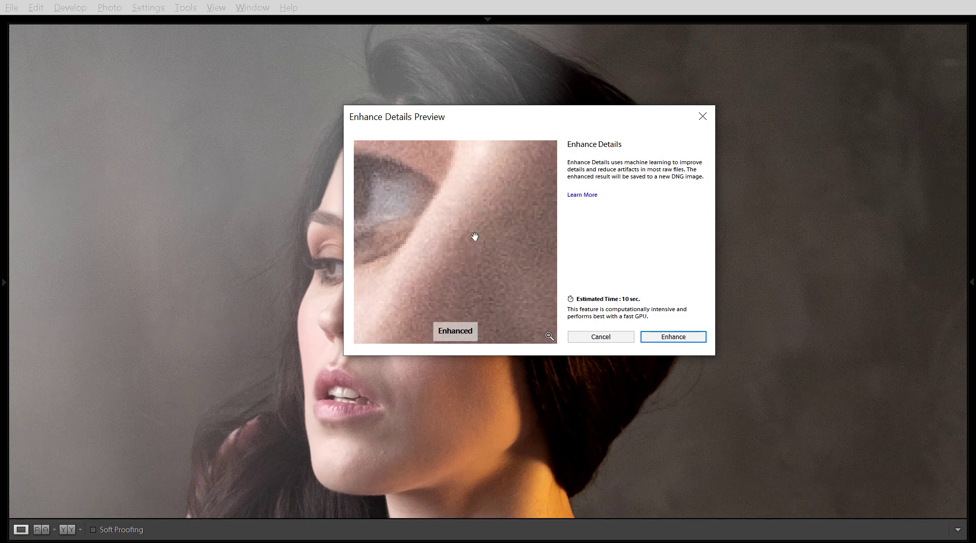
pyautogui.moveTo(527, 257); pyautogui.dragTo(399, 285)
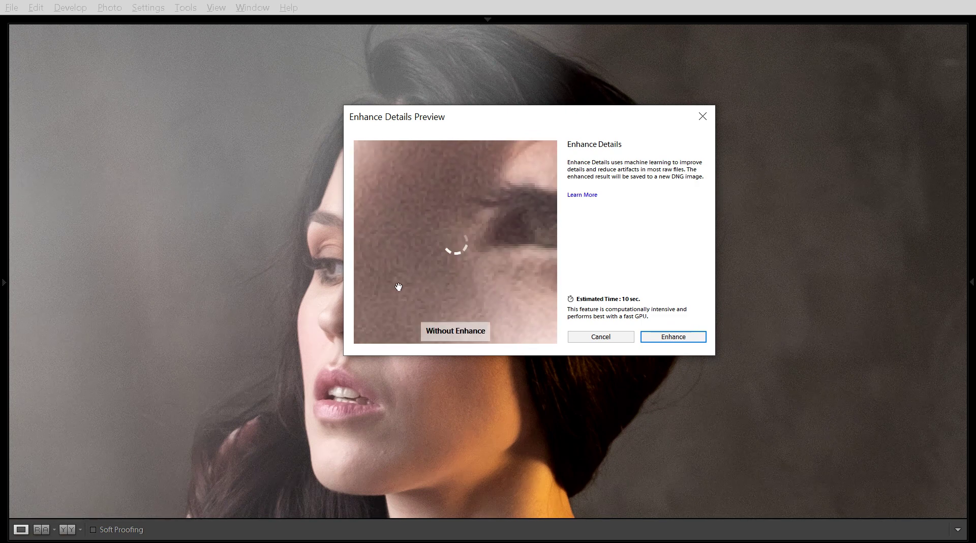
pyautogui.moveTo(511, 283); pyautogui.dragTo(422, 274)
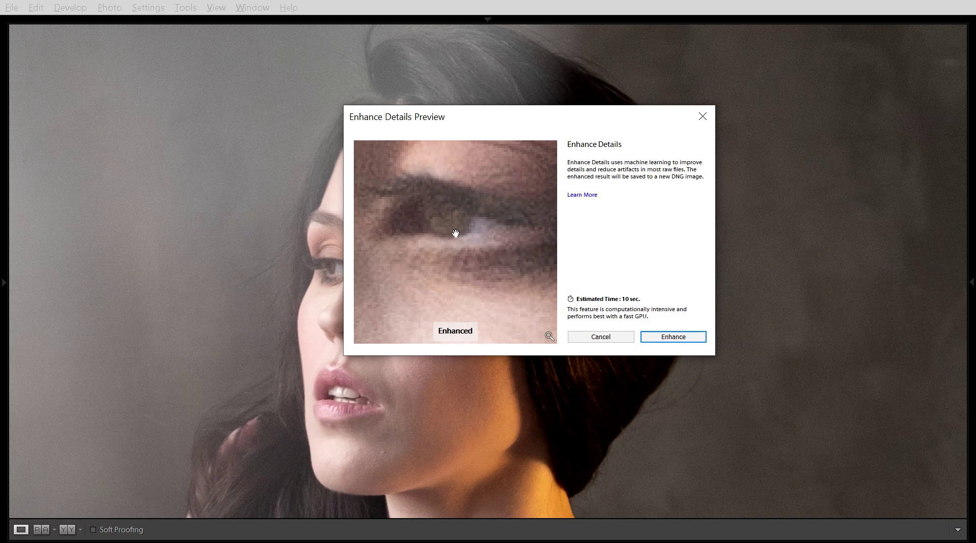
# Step: Compare the other eye, nose bridge, hair edge and cheek with and without enhancement
pyautogui.moveTo(453, 229); pyautogui.dragTo(692, 198)
pyautogui.click(432, 233)
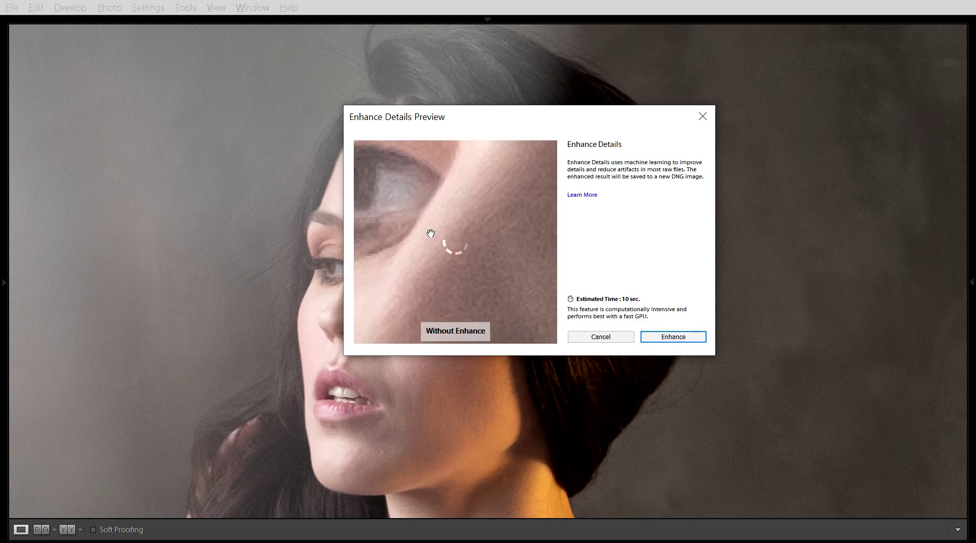
pyautogui.moveTo(474, 252); pyautogui.dragTo(602, 250)
pyautogui.click(473, 283)
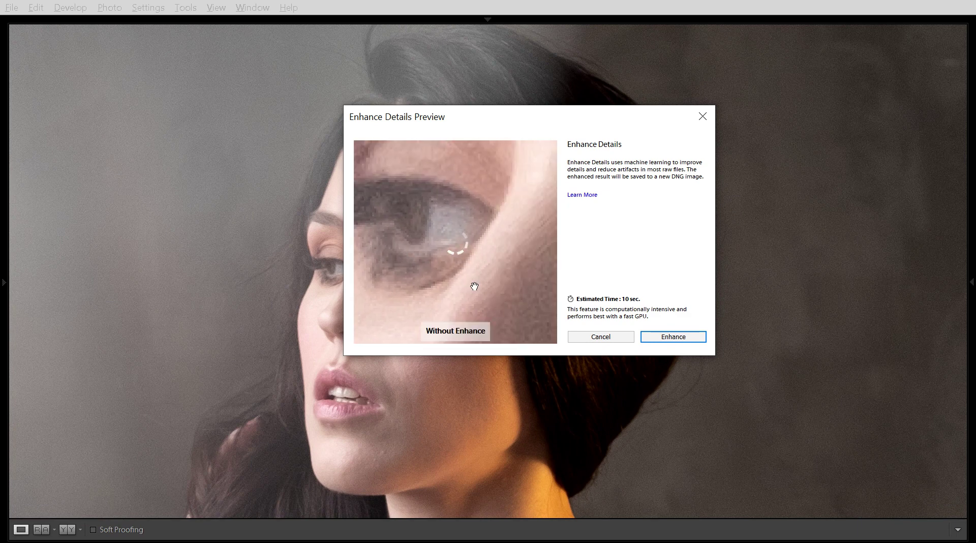
pyautogui.moveTo(480, 259); pyautogui.dragTo(405, 227)
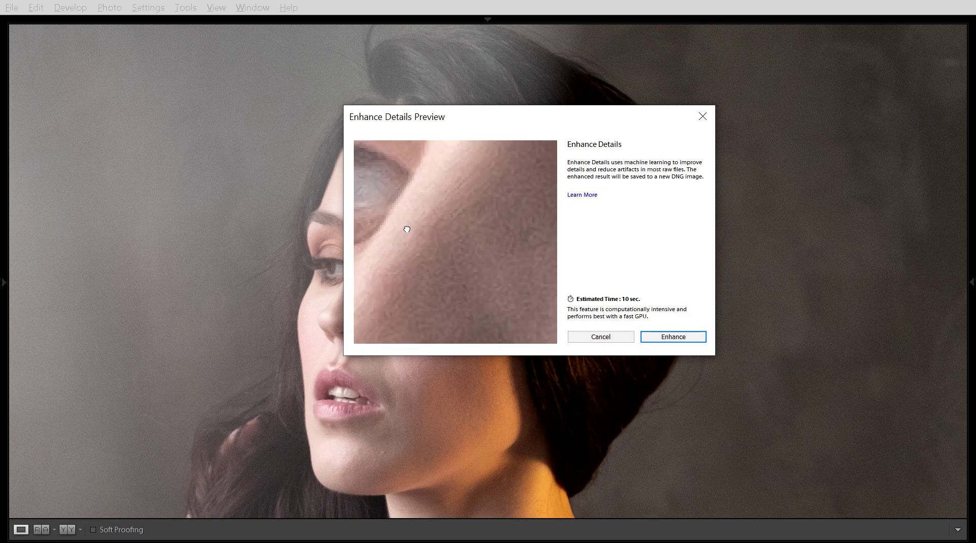
pyautogui.click(414, 230)
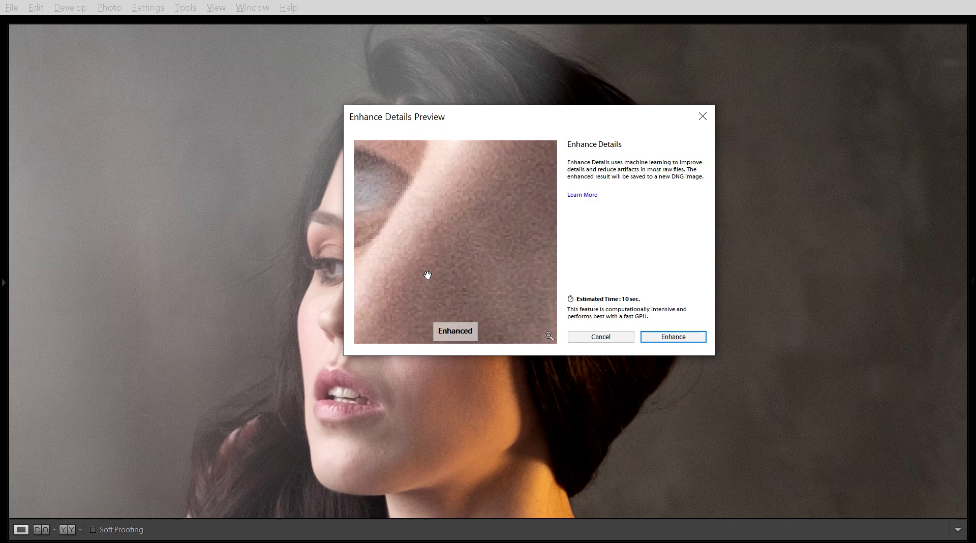
# Step: Run Enhance to create Enhance Details-Enhanced-3.dng beside the original in the filmstrip
pyautogui.click(672, 338)
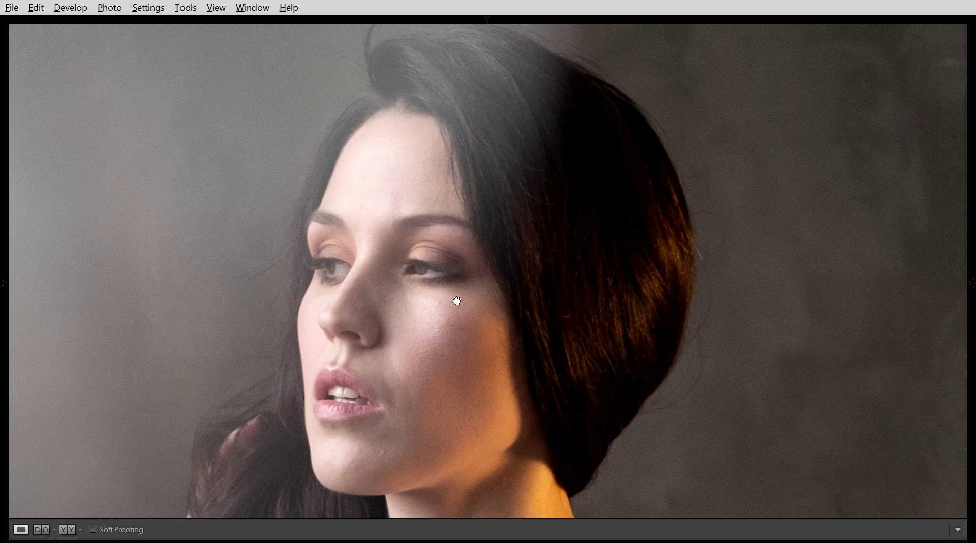
pyautogui.moveTo(48, 468)
# Step: Pan the enlarged enhanced portrait until the woman's face is centred in the frame
pyautogui.moveTo(468, 306); pyautogui.dragTo(510, 282)
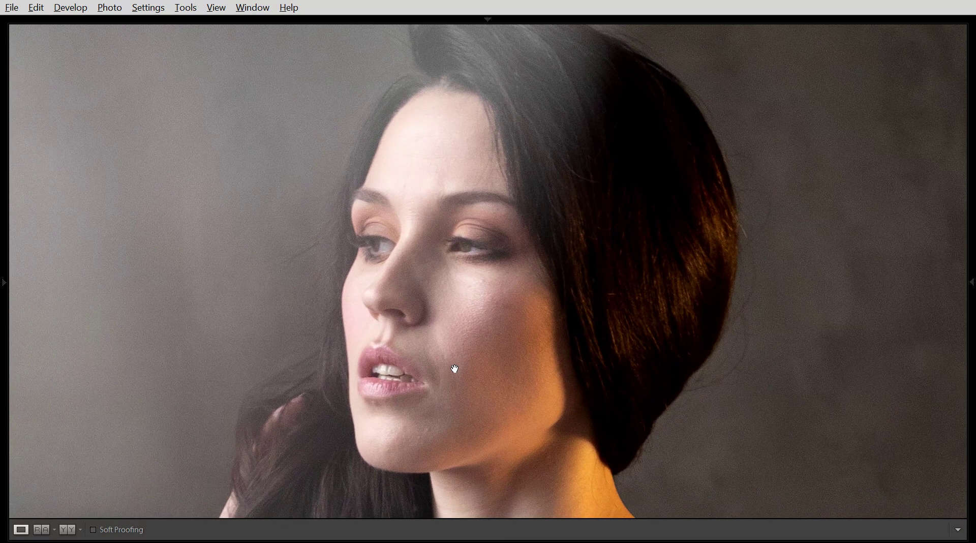
pyautogui.moveTo(457, 320); pyautogui.dragTo(442, 351)
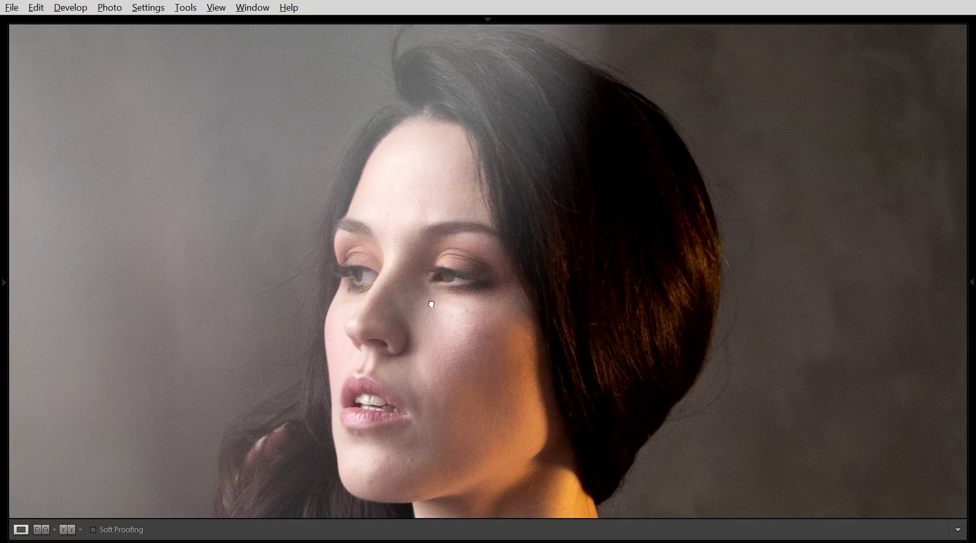
pyautogui.moveTo(431, 304)
pyautogui.mouseDown()
pyautogui.moveTo(412, 324)
pyautogui.moveTo(431, 285)
pyautogui.mouseUp()
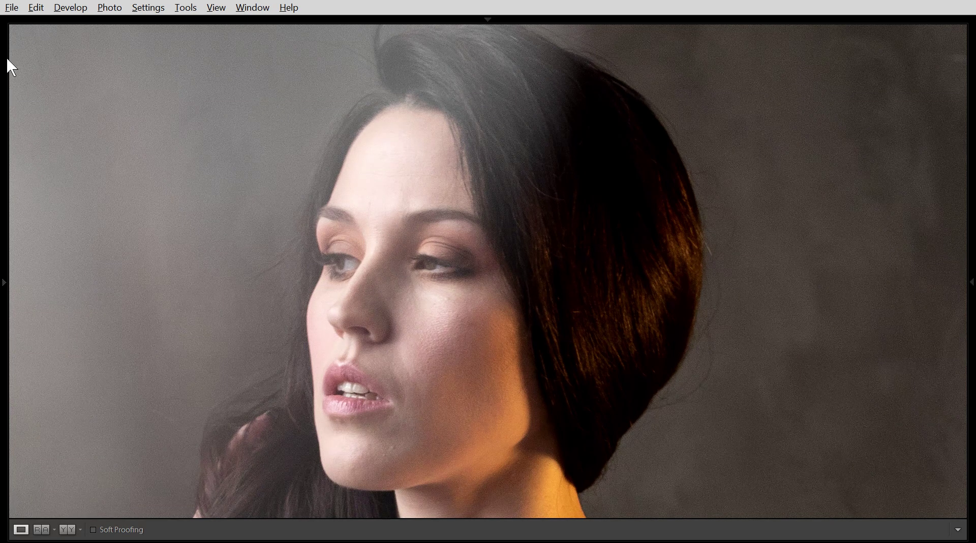
# Step: Set the Navigator zoom to 4:1 and pan around both eyes and the nose of the enhanced DNG
pyautogui.moveTo(9, 75)
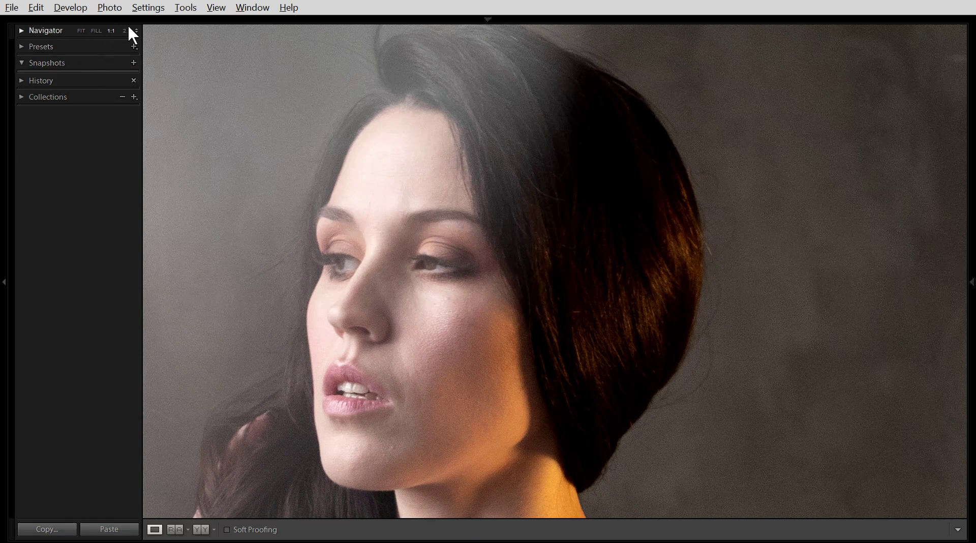
pyautogui.click(126, 30)
pyautogui.click(136, 30)
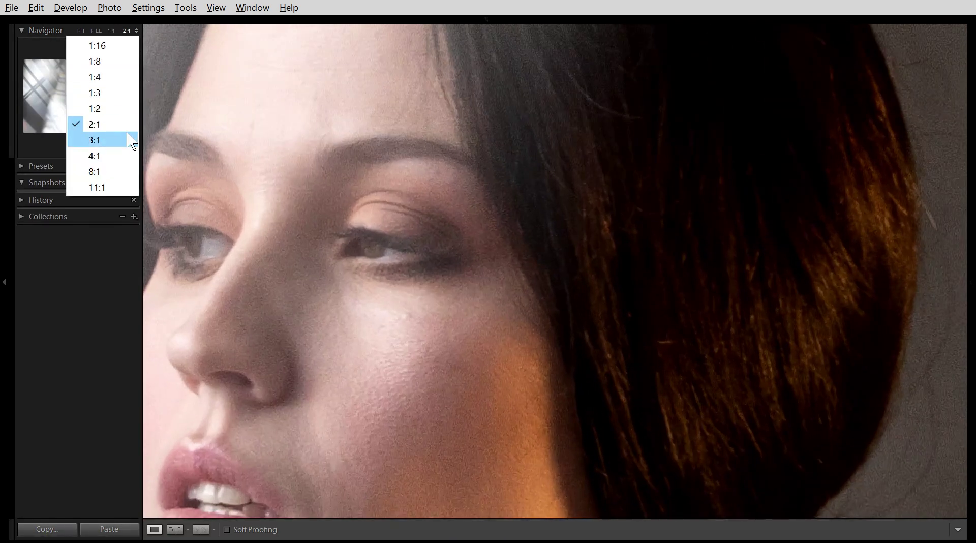
pyautogui.click(124, 155)
pyautogui.moveTo(349, 209); pyautogui.dragTo(552, 190)
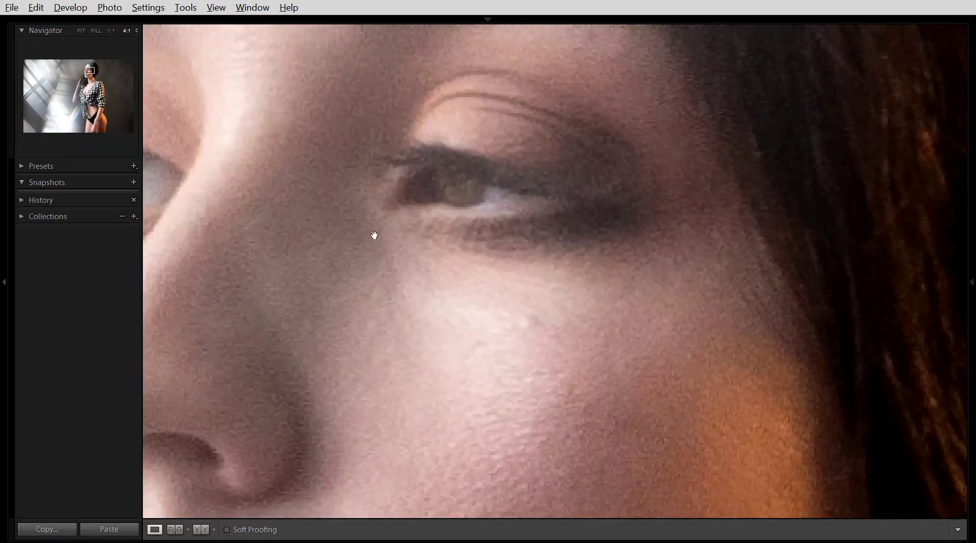
pyautogui.moveTo(362, 206); pyautogui.dragTo(526, 199)
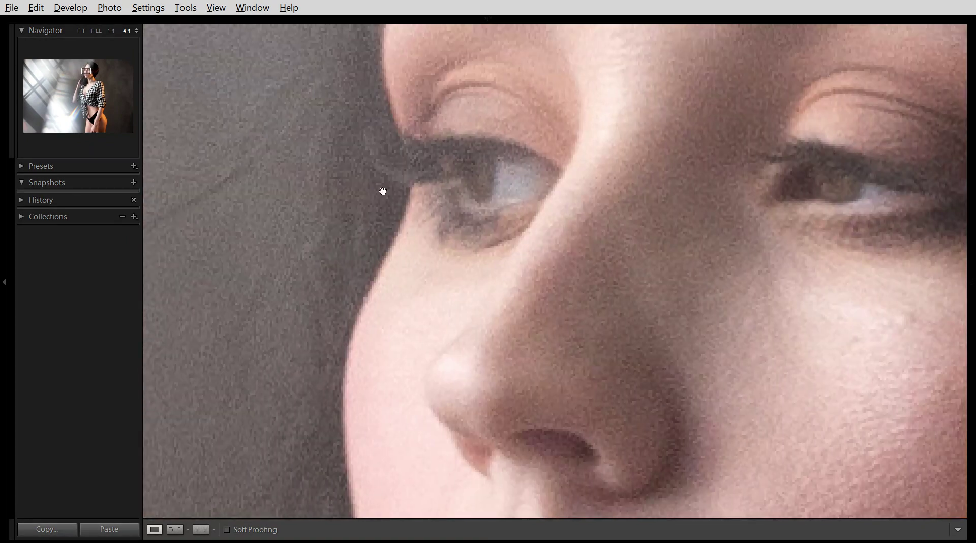
pyautogui.moveTo(616, 192); pyautogui.dragTo(427, 175)
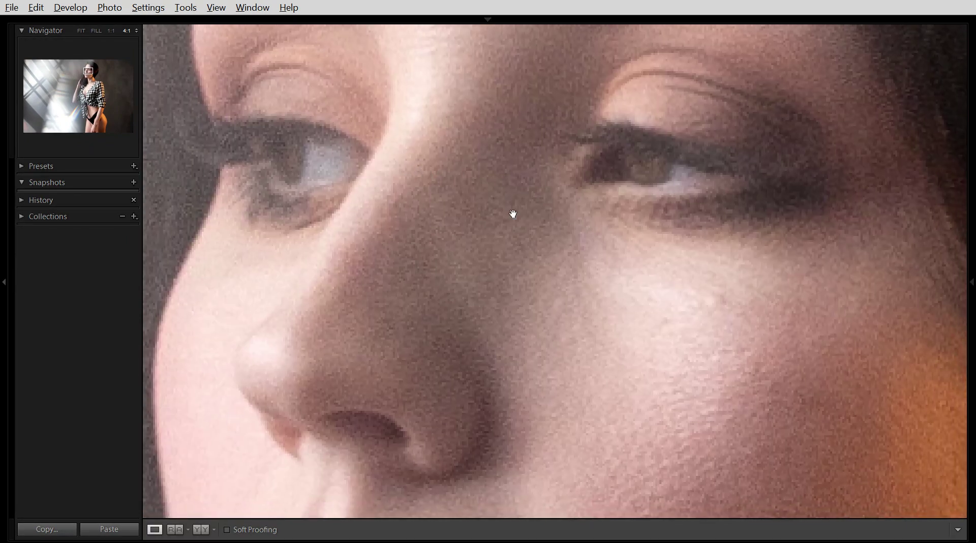
pyautogui.moveTo(749, 234); pyautogui.dragTo(547, 246)
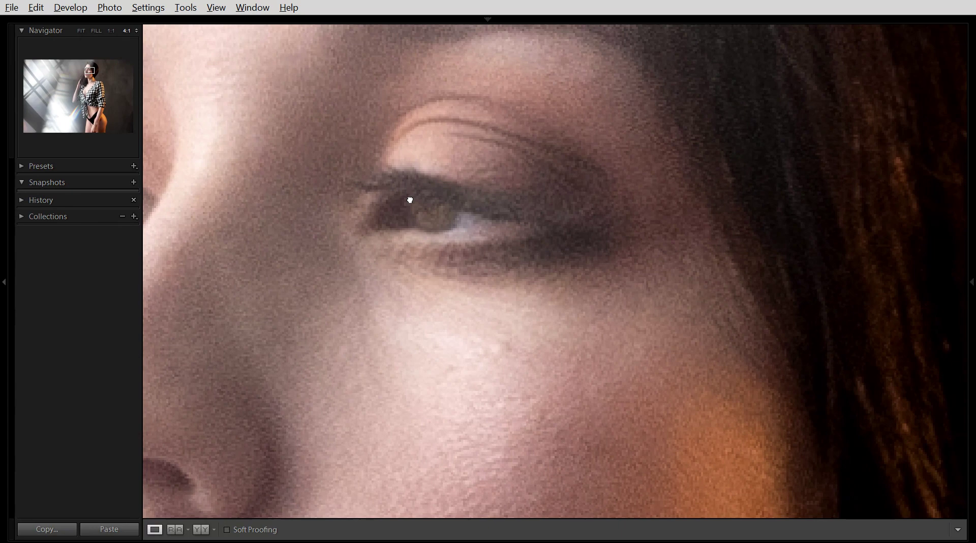
pyautogui.moveTo(407, 198); pyautogui.dragTo(571, 203)
# Step: Switch to Enhance Details.raf, pan to its eyes and nose, then return to the whole-photo view
pyautogui.moveTo(479, 542)
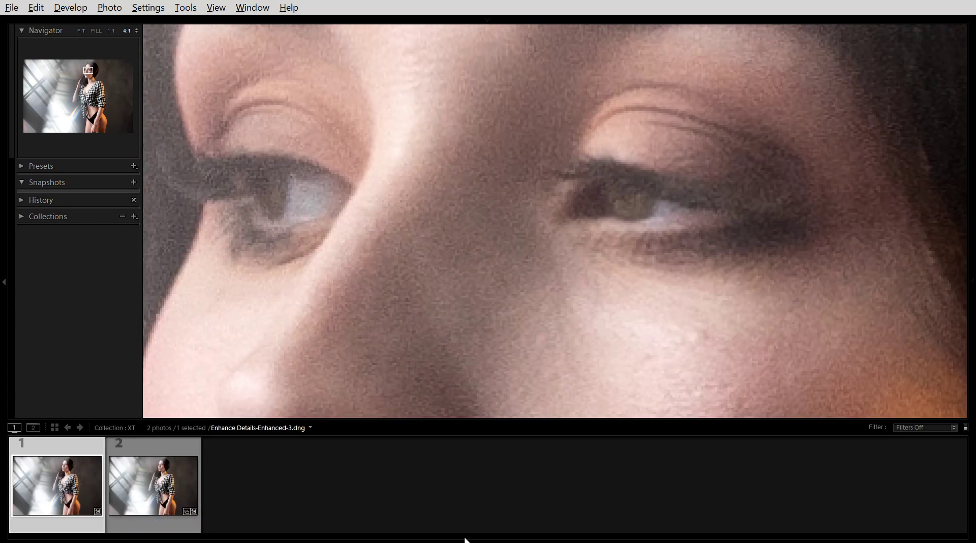
pyautogui.click(171, 481)
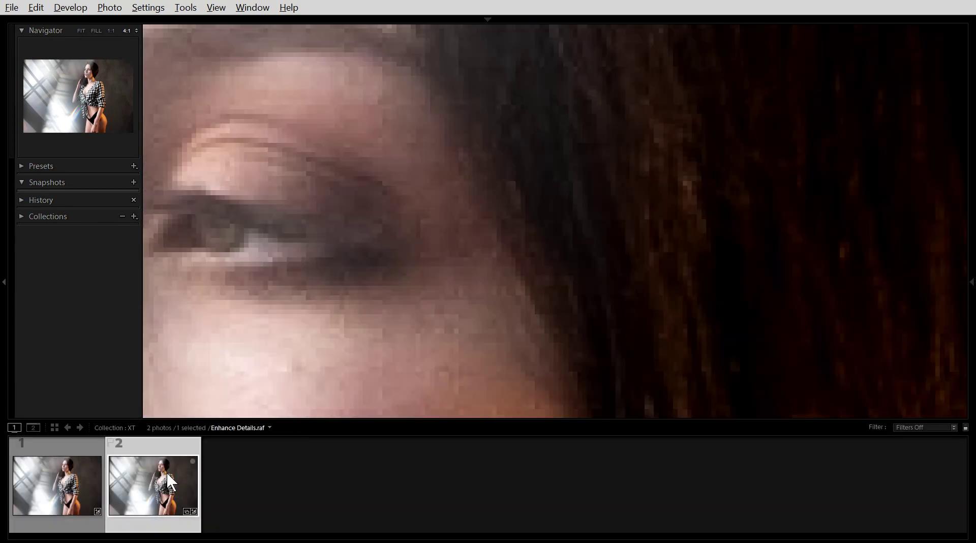
pyautogui.moveTo(270, 343); pyautogui.dragTo(663, 232)
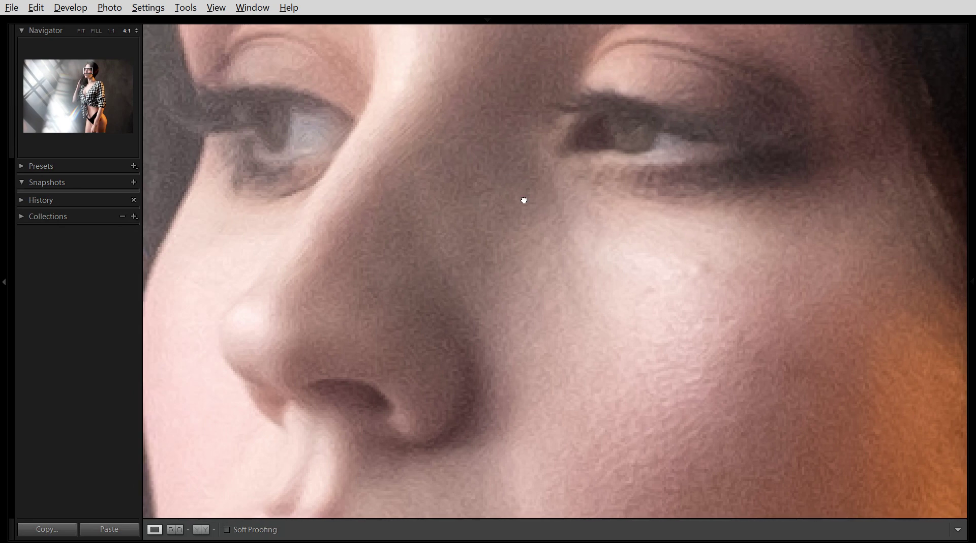
pyautogui.moveTo(523, 198); pyautogui.dragTo(559, 213)
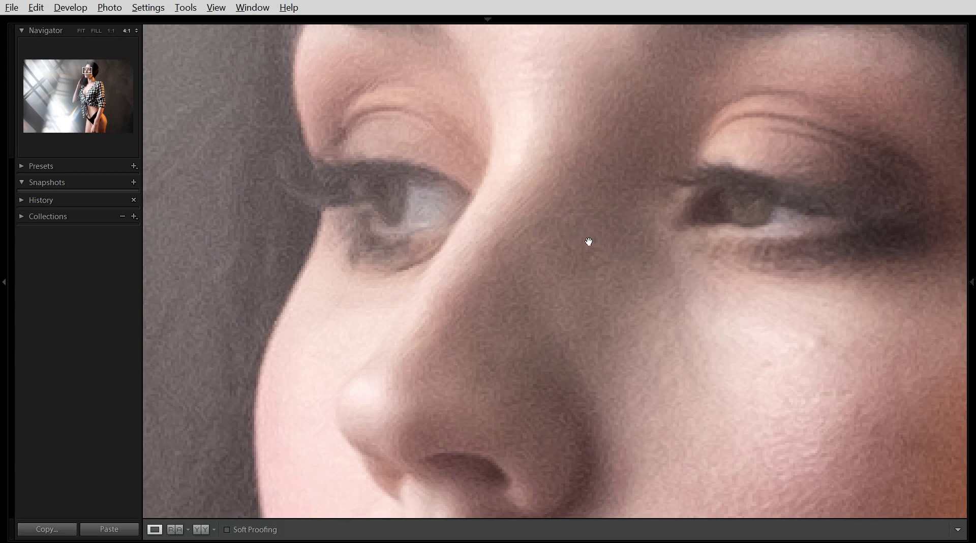
pyautogui.click(588, 241)
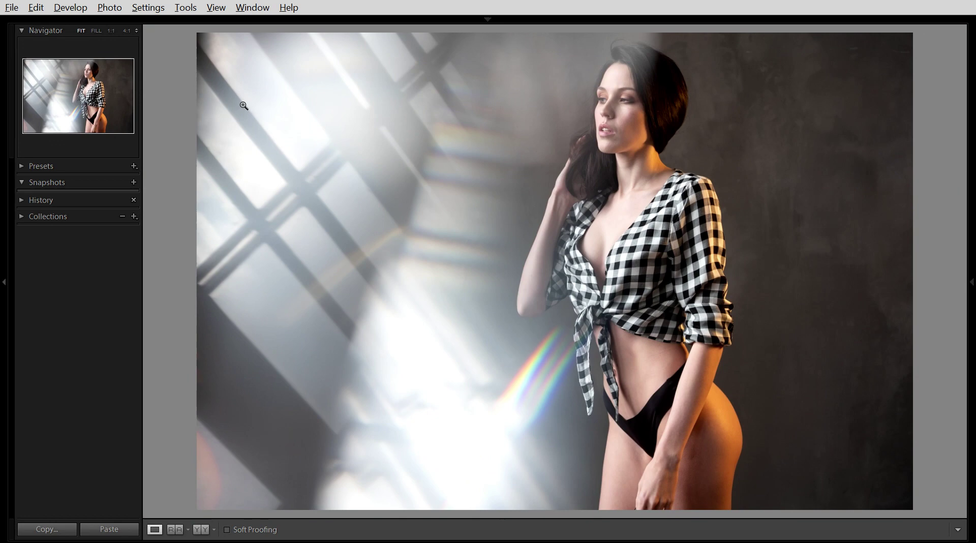
# Step: Inspect the original raw at 4:1 on the left eye, cheek and mouth, then return to FIT
pyautogui.click(627, 113)
pyautogui.moveTo(496, 249); pyautogui.dragTo(551, 170)
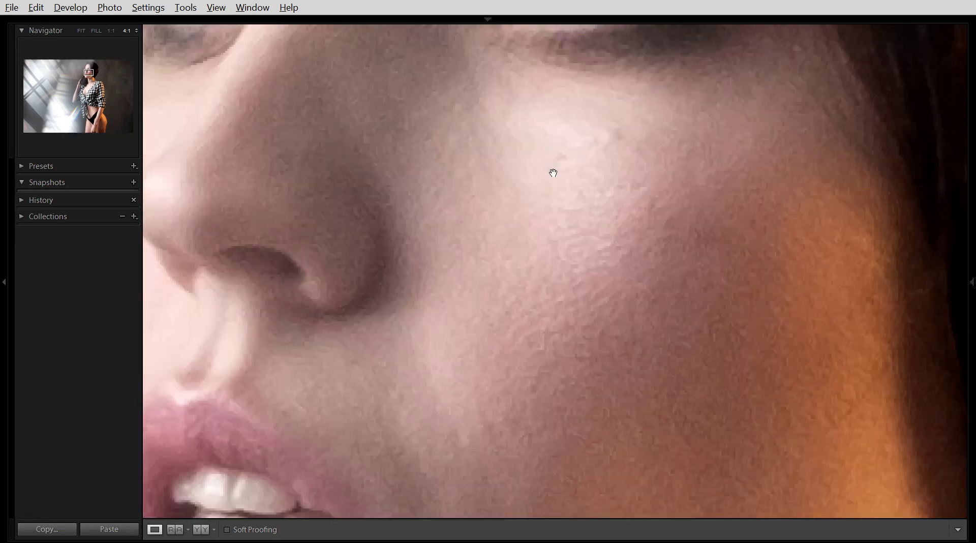
pyautogui.click(565, 251)
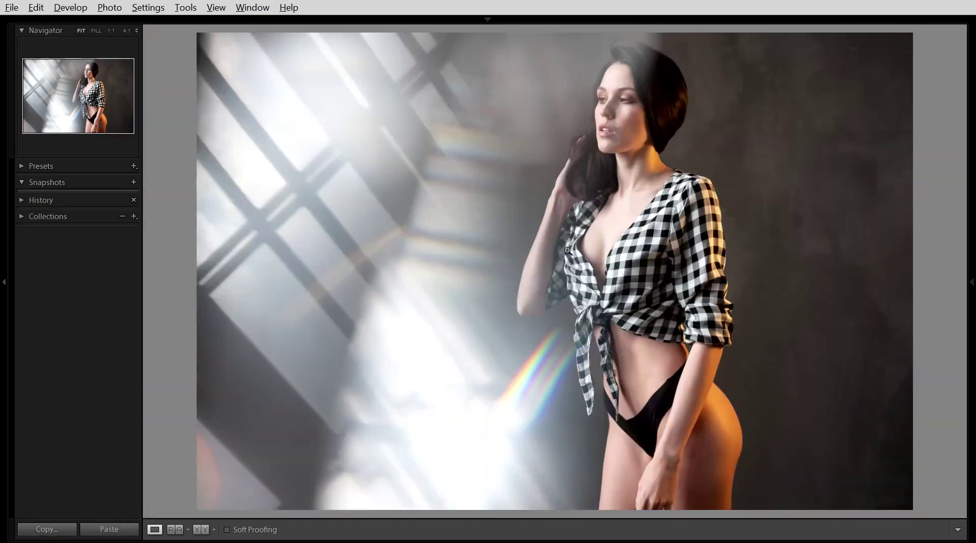
pyautogui.click(539, 215)
pyautogui.click(538, 215)
# Step: Check the raw's forearm and neck at 4:1, then zoom onto the eyes and nose
pyautogui.click(547, 203)
pyautogui.moveTo(655, 197); pyautogui.dragTo(373, 270)
pyautogui.click(579, 191)
pyautogui.click(592, 91)
pyautogui.moveTo(516, 277); pyautogui.dragTo(552, 166)
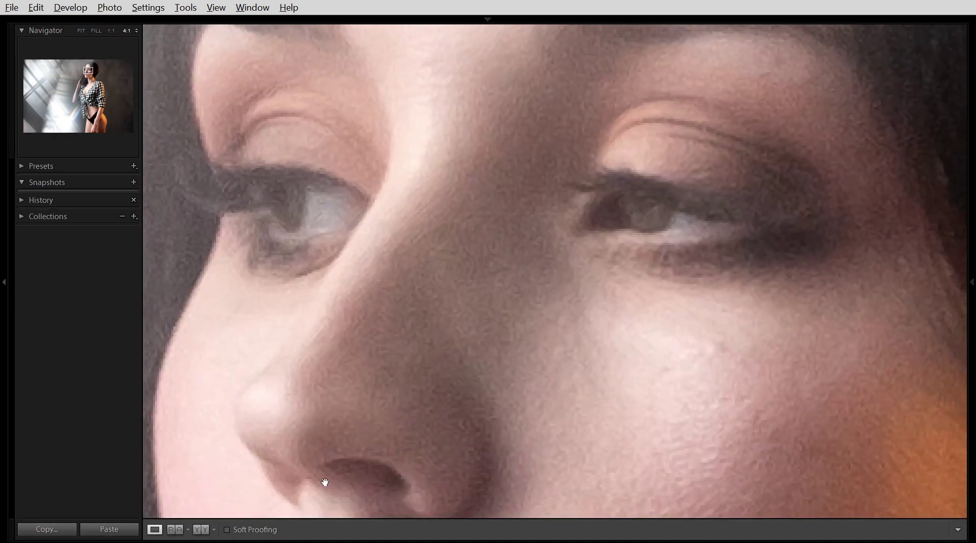
# Step: Switch back to Enhance Details-Enhanced-3.dng and pan its 4:1 view into the grey background
pyautogui.moveTo(498, 541)
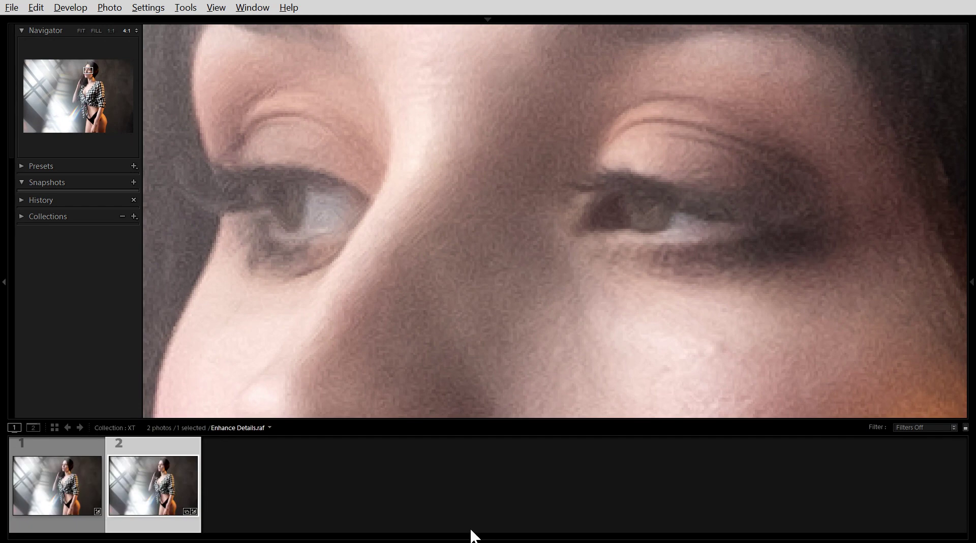
pyautogui.click(71, 493)
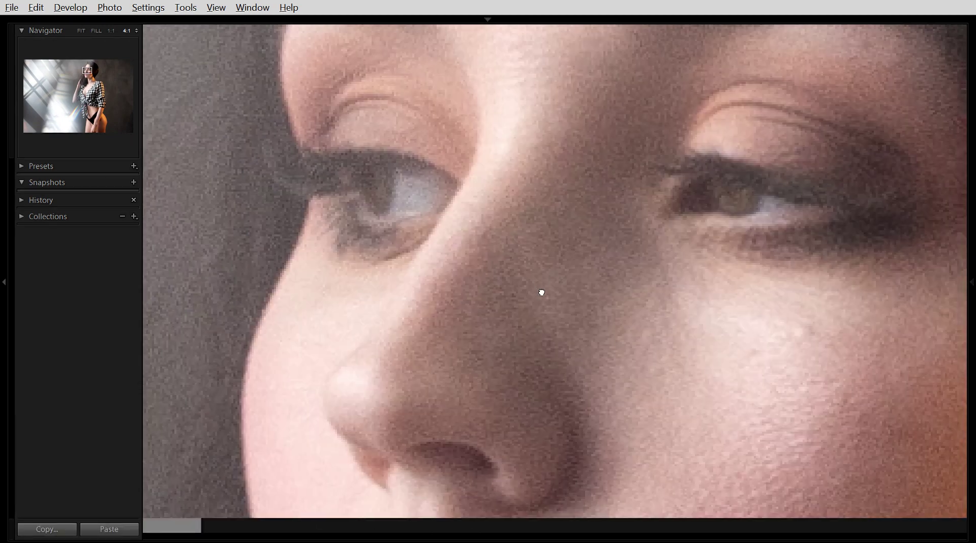
pyautogui.moveTo(463, 234); pyautogui.dragTo(714, 234)
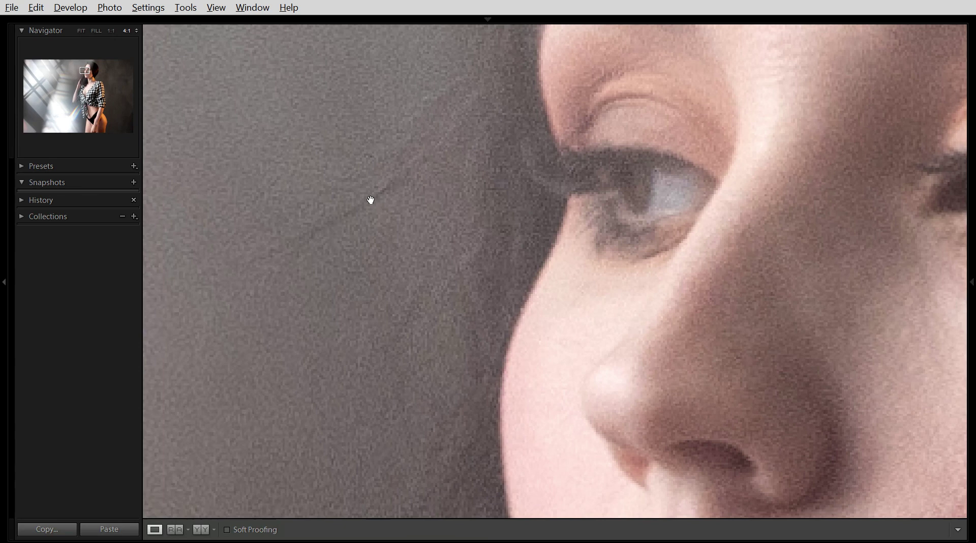
pyautogui.moveTo(371, 200); pyautogui.dragTo(649, 278)
pyautogui.click(429, 174)
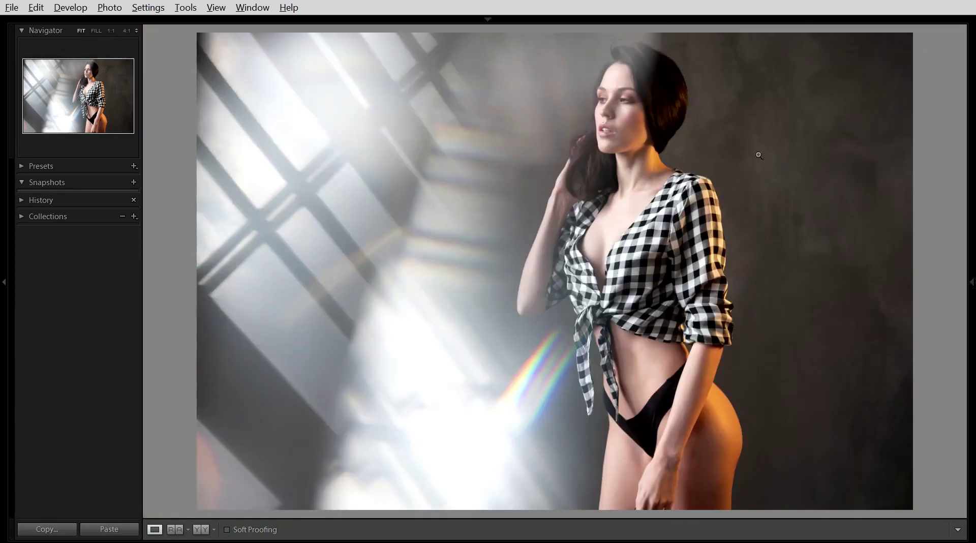
# Step: Check the dark background and the face's cheek, lips and eyes at 4:1, then show the whole photo
pyautogui.click(789, 164)
pyautogui.click(581, 289)
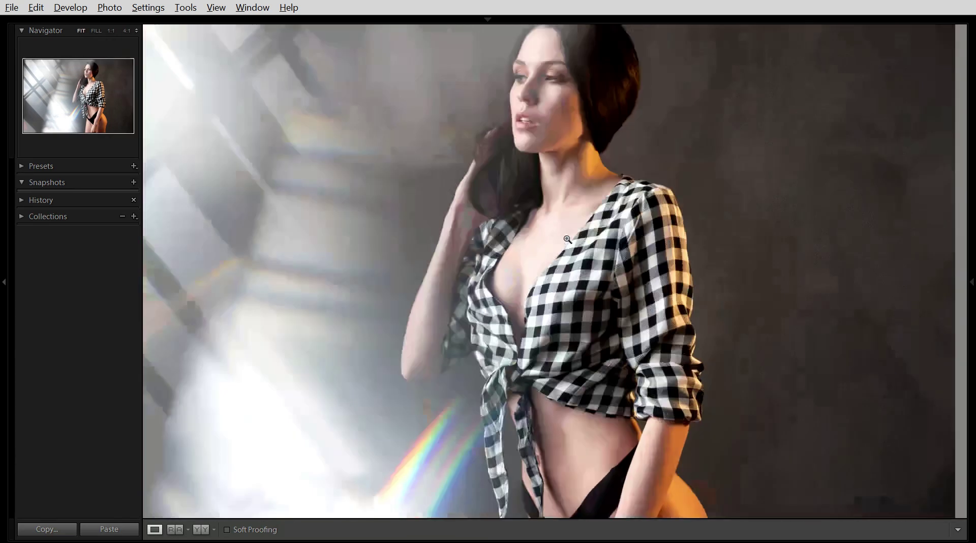
pyautogui.click(623, 125)
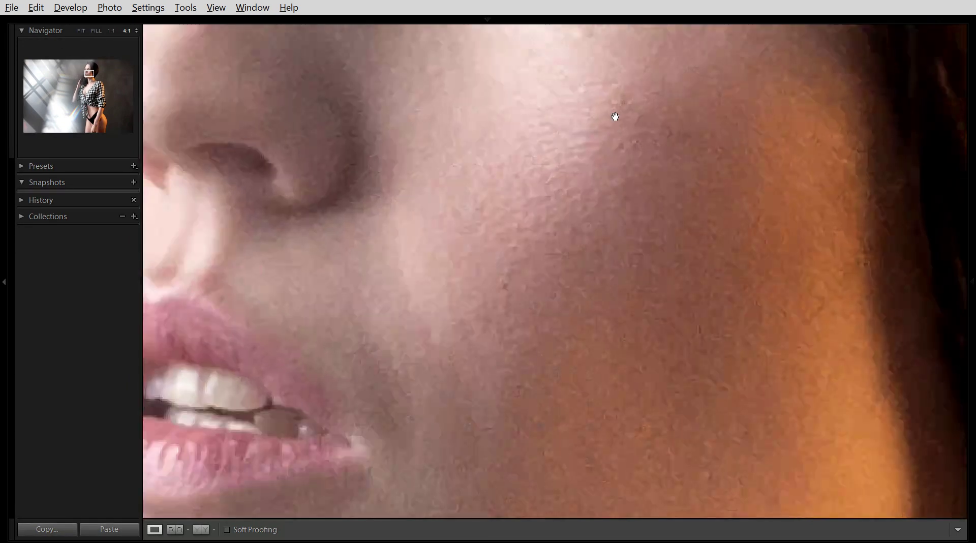
pyautogui.moveTo(615, 122); pyautogui.dragTo(646, 290)
pyautogui.moveTo(584, 55); pyautogui.dragTo(747, 277)
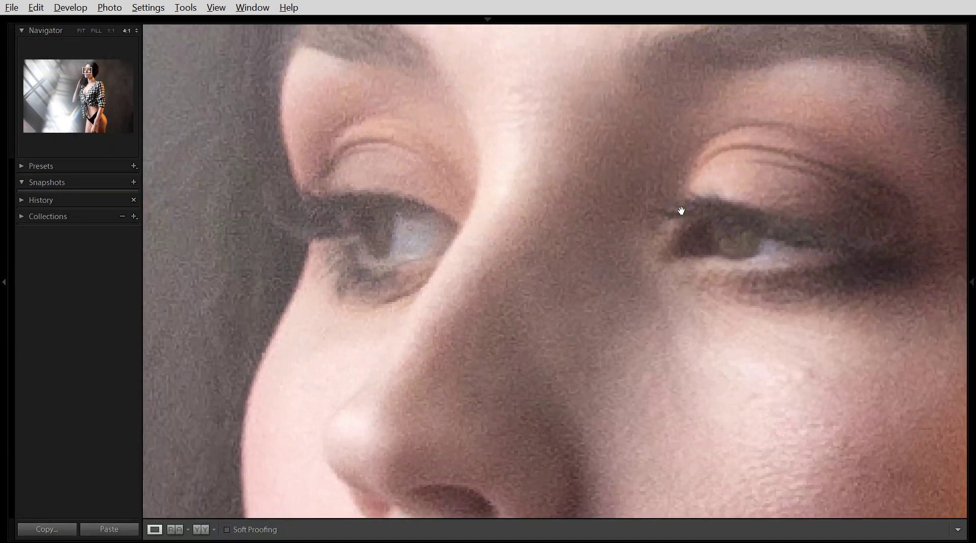
pyautogui.click(633, 208)
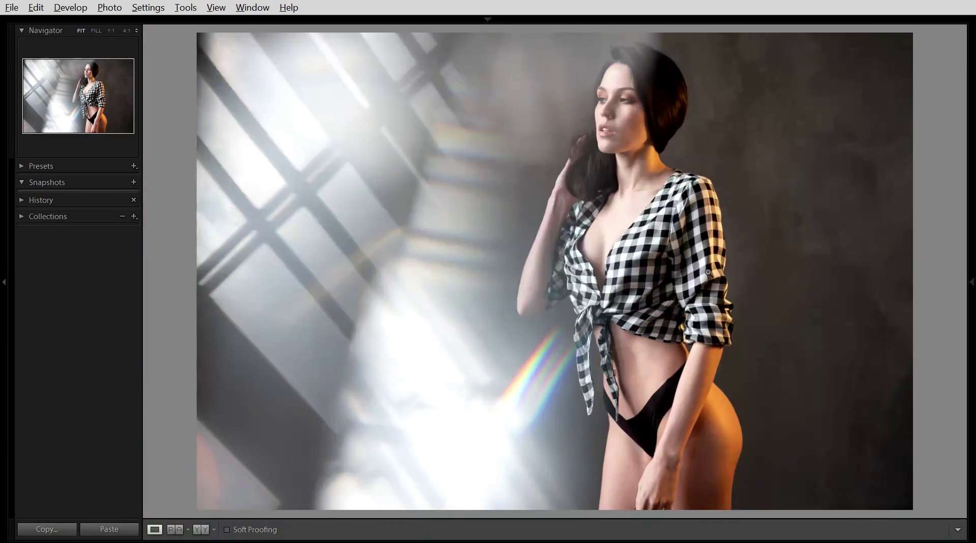